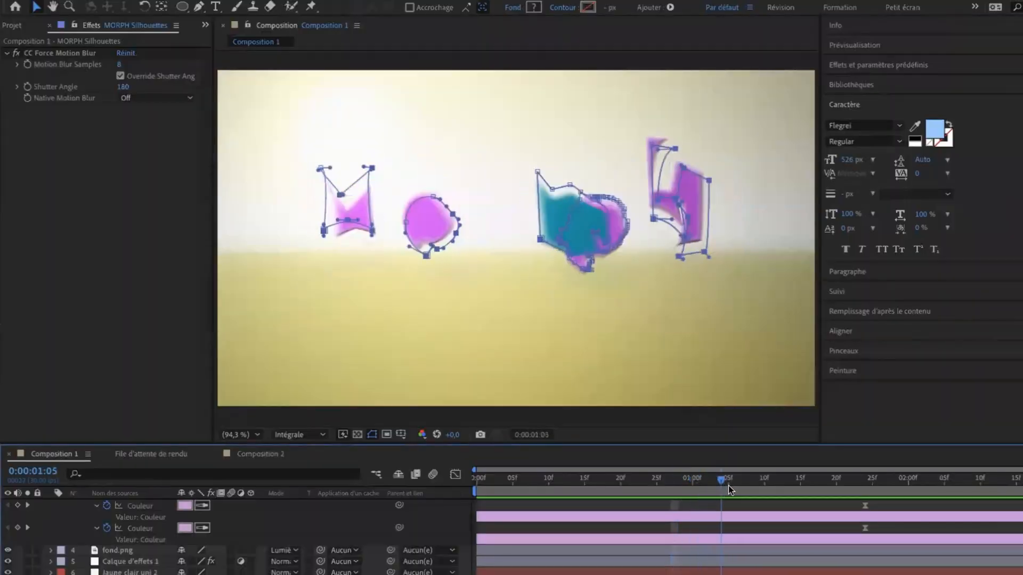
- Scrub through the first two seconds of Composition 1 to preview the MORPH letters turning into silhouettes
{"action": "left_click_drag", "start_coordinate": [728, 485], "coordinate": [695, 492]}
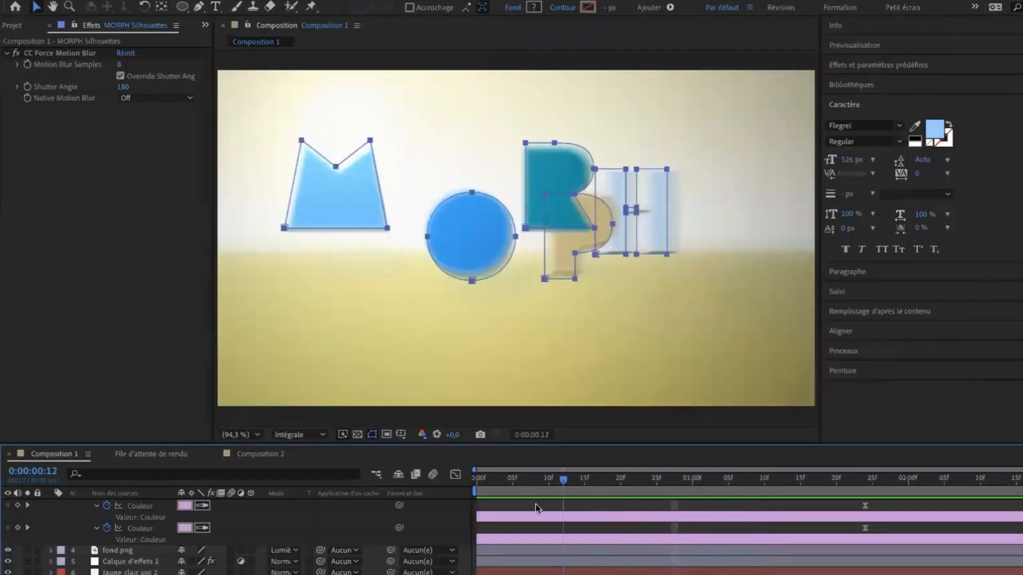
{"action": "left_click_drag", "start_coordinate": [586, 490], "coordinate": [714, 486]}
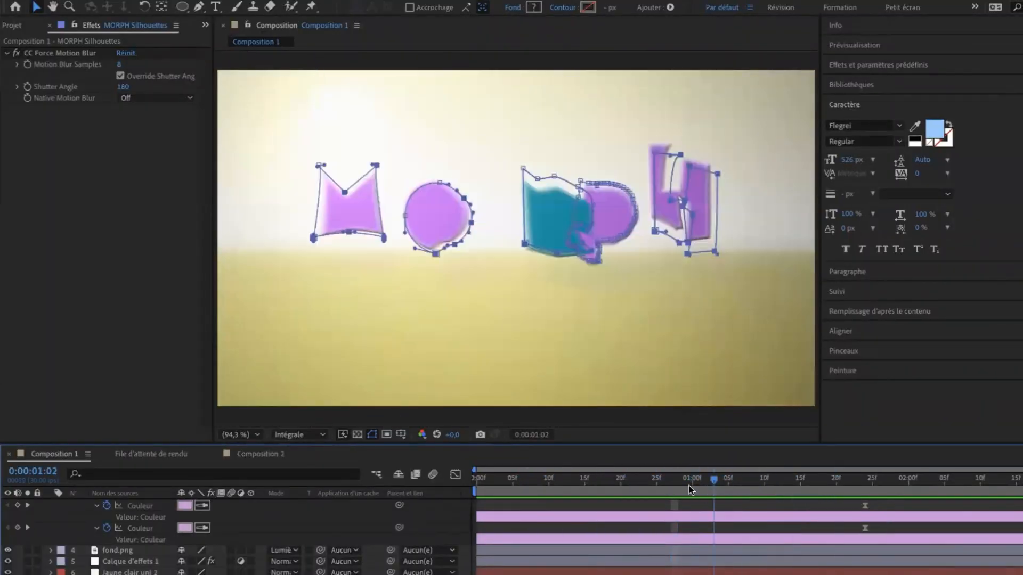
{"action": "left_click_drag", "start_coordinate": [566, 490], "coordinate": [800, 496]}
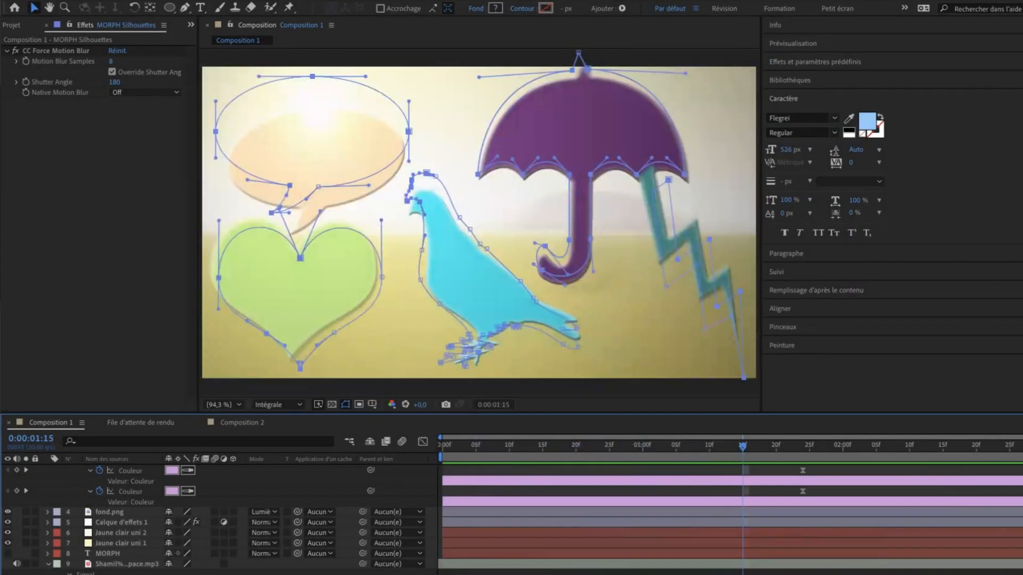
- Create a new, empty composition
{"action": "left_click", "coordinate": [178, 0]}
{"action": "left_click", "coordinate": [195, 2]}
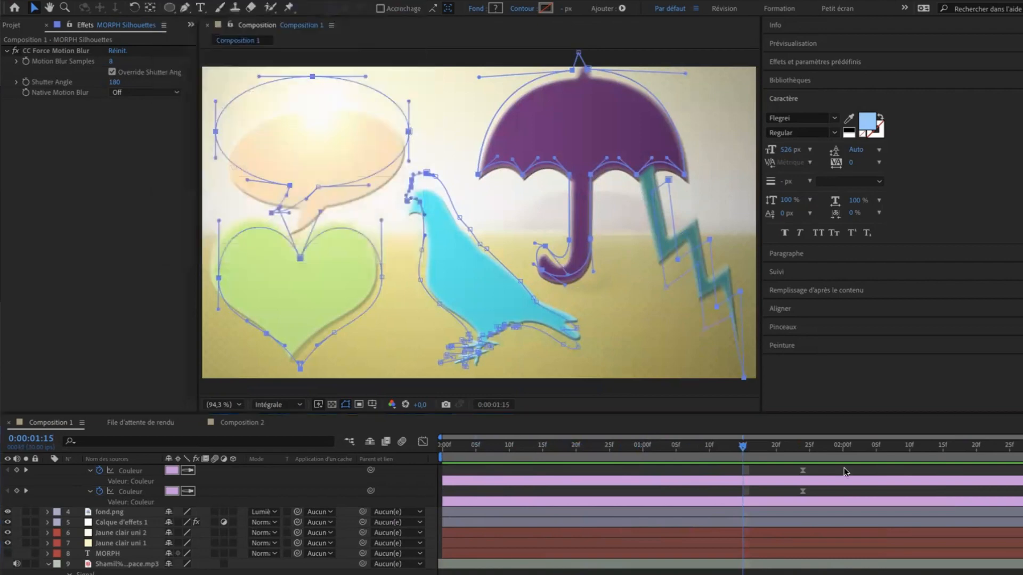
{"action": "left_click", "coordinate": [943, 460]}
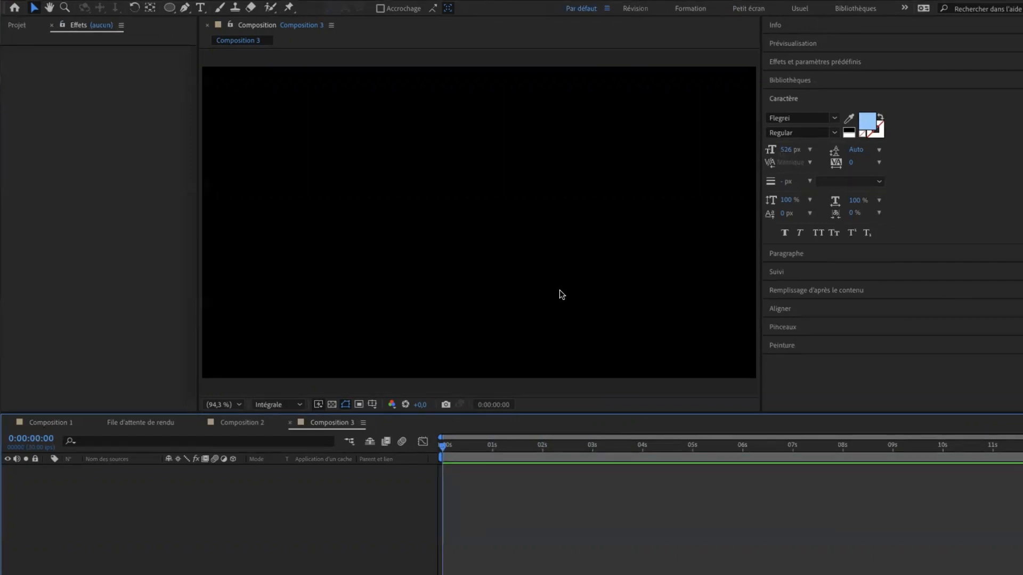
- Add a text layer containing the letter "m" and move it to the middle of the frame
{"action": "key", "text": "ctrl+t"}
{"action": "left_click", "coordinate": [414, 213]}
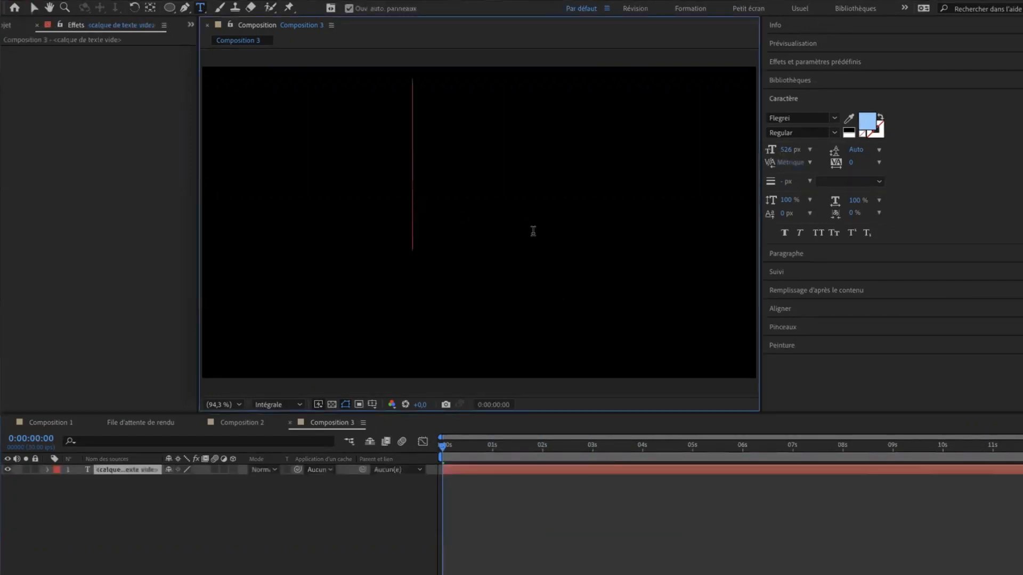
{"action": "type", "text": "m"}
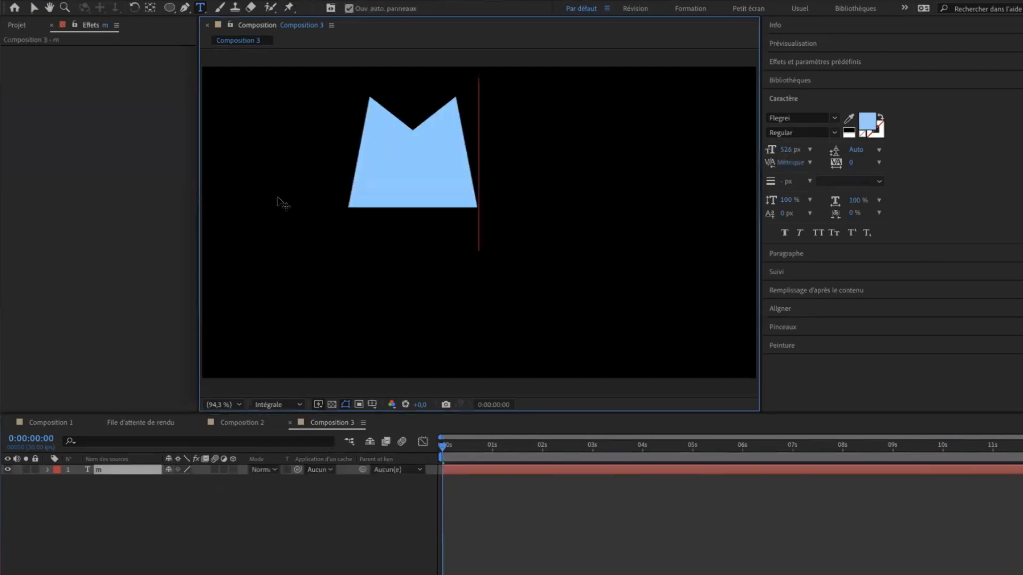
{"action": "left_click", "coordinate": [33, 8]}
{"action": "left_click_drag", "start_coordinate": [425, 155], "coordinate": [487, 216]}
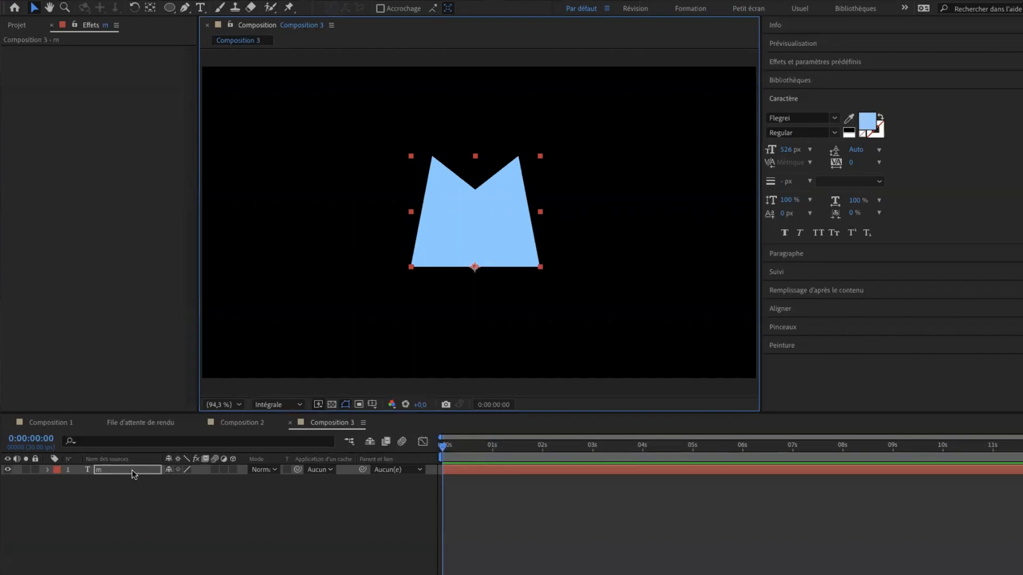
- Create a shape layer from the m text layer
{"action": "left_click", "coordinate": [114, 476]}
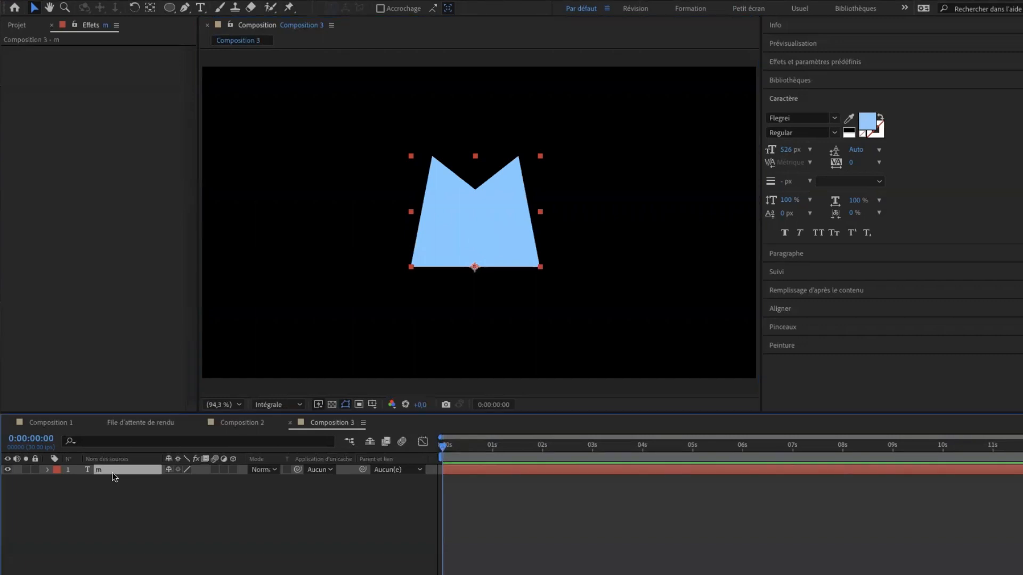
{"action": "left_click", "coordinate": [237, 7]}
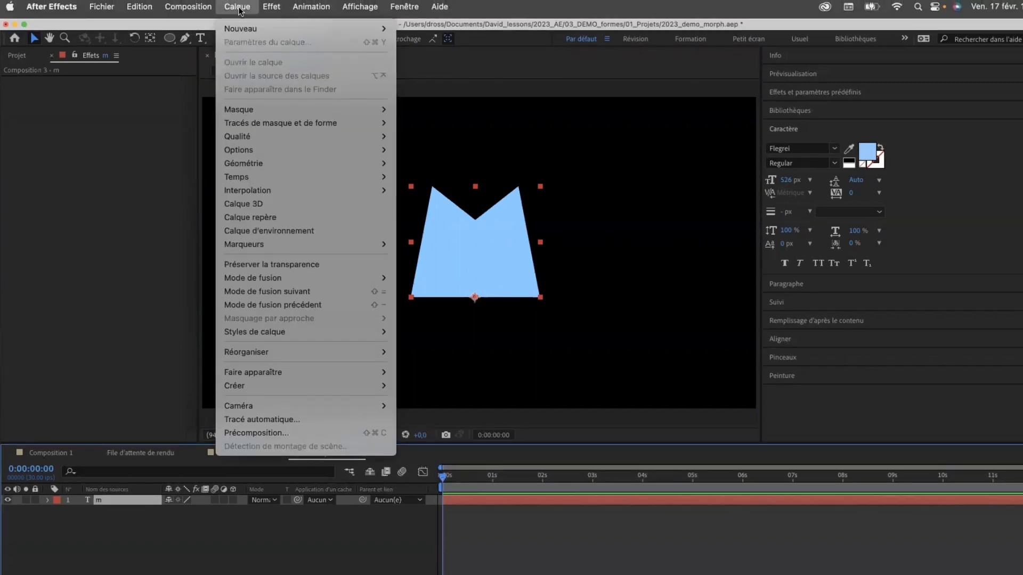
{"action": "mouse_move", "coordinate": [264, 388]}
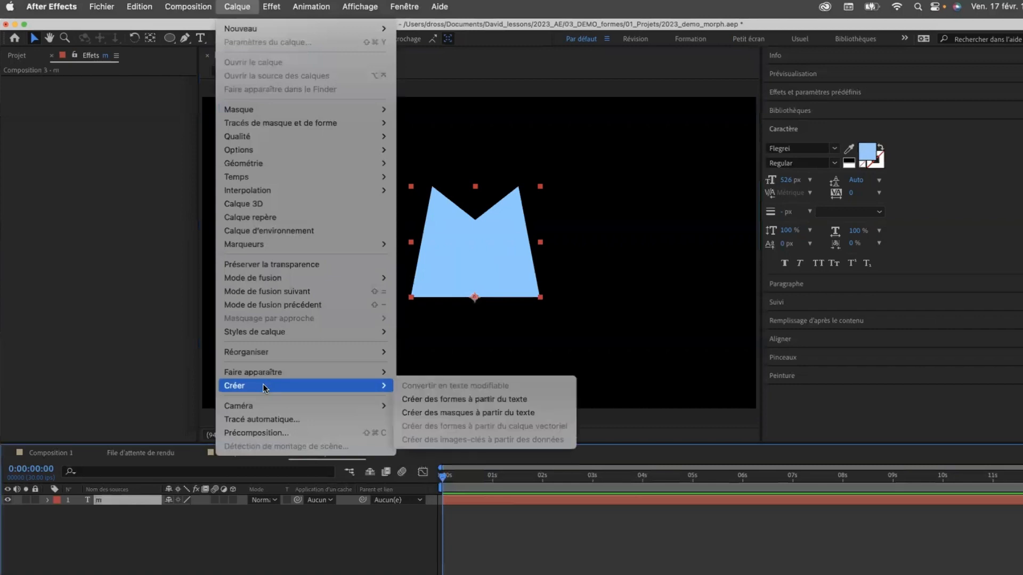
{"action": "left_click", "coordinate": [450, 404]}
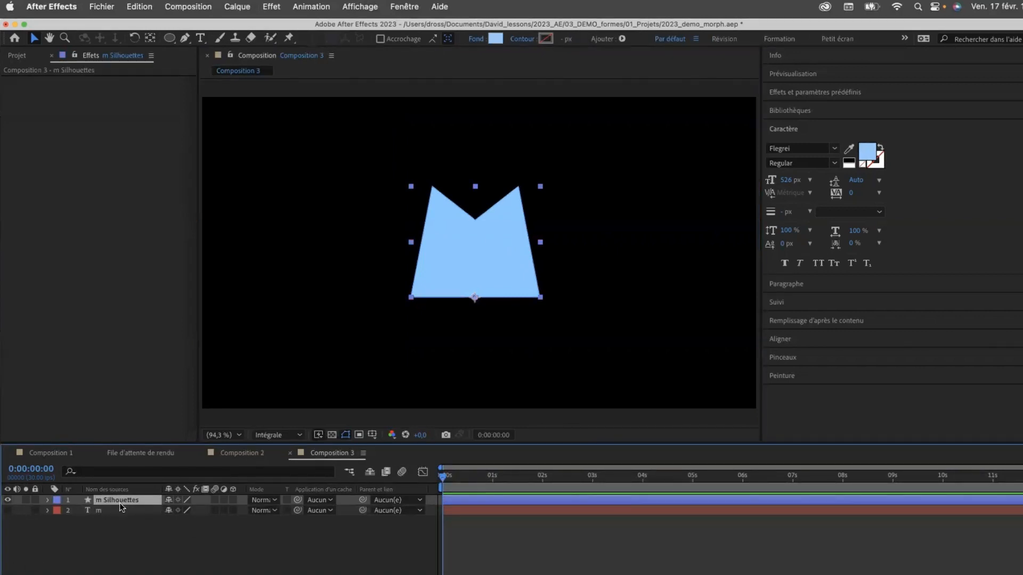
- Expand the contents of the m Silhouettes layer down to the Tracé property of the m path
{"action": "left_click", "coordinate": [47, 499]}
{"action": "left_click", "coordinate": [58, 511]}
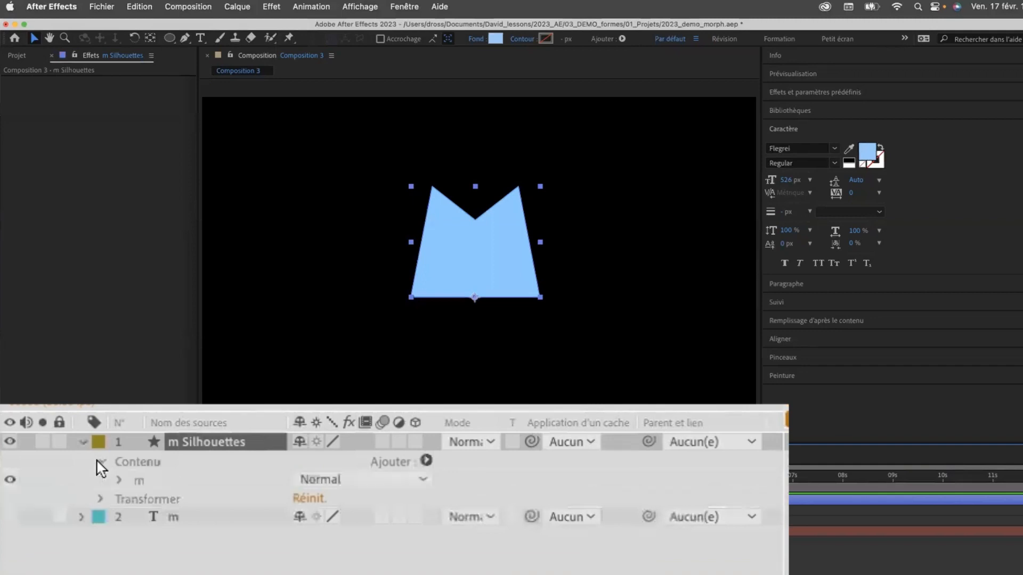
{"action": "left_click", "coordinate": [118, 481]}
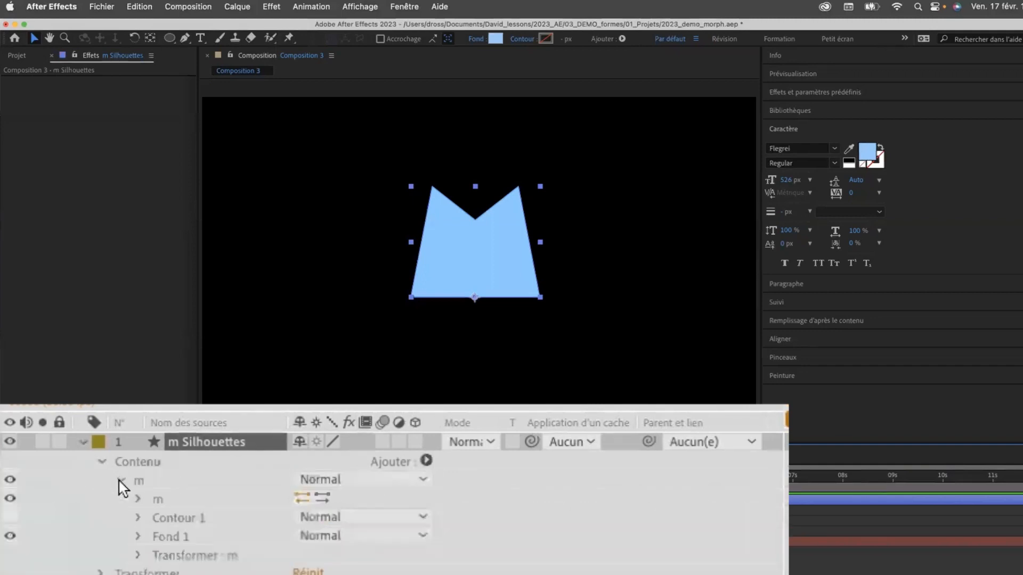
{"action": "left_click", "coordinate": [186, 534]}
{"action": "left_click", "coordinate": [189, 519]}
{"action": "left_click", "coordinate": [175, 500]}
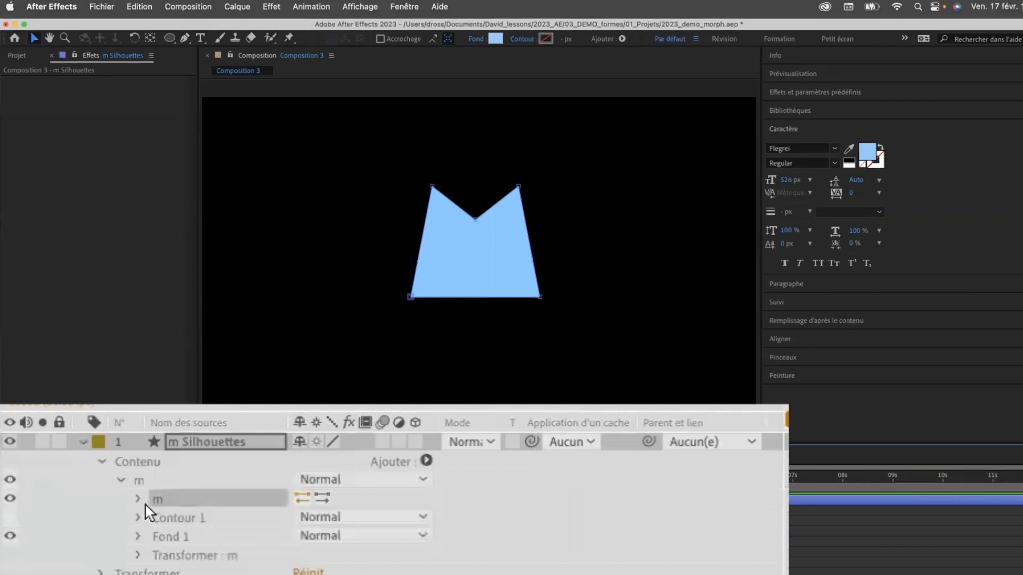
{"action": "left_click", "coordinate": [137, 500]}
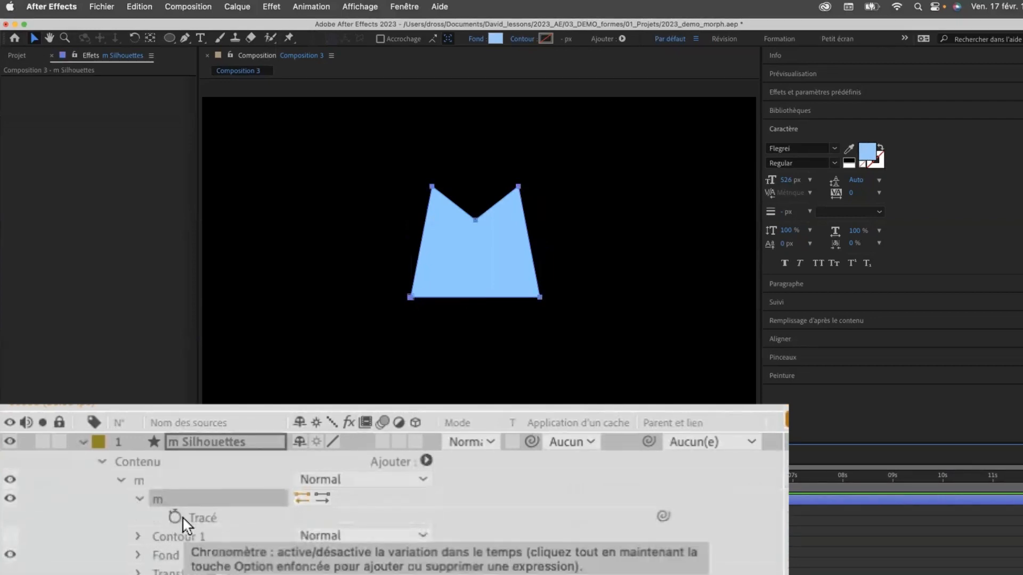
- Go to 0:00:01:00 and start animating the m shape's Tracé property with a keyframe
{"action": "left_click", "coordinate": [34, 469]}
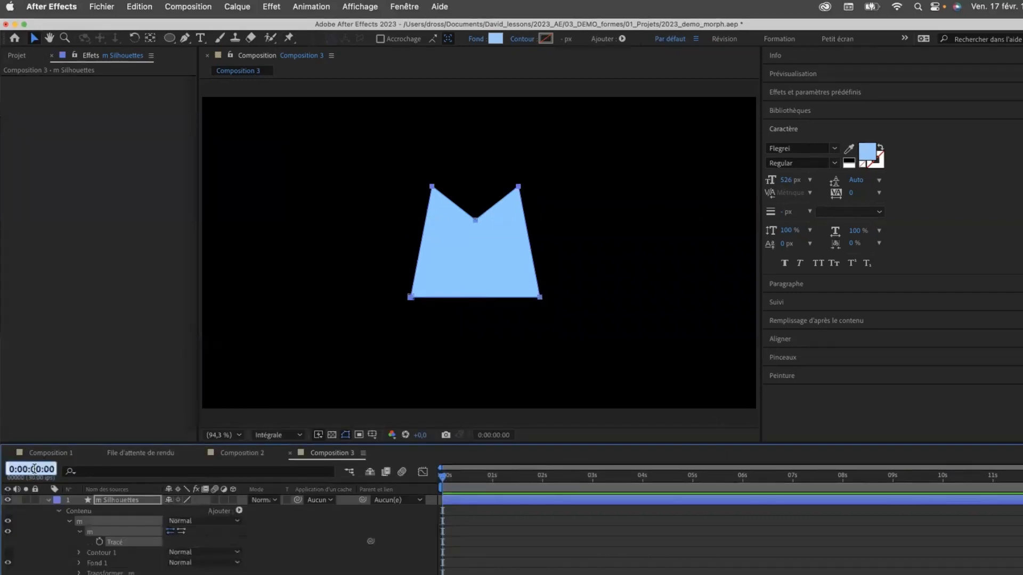
{"action": "type", "text": "100"}
{"action": "key", "text": "Return"}
{"action": "left_click", "coordinate": [99, 542]}
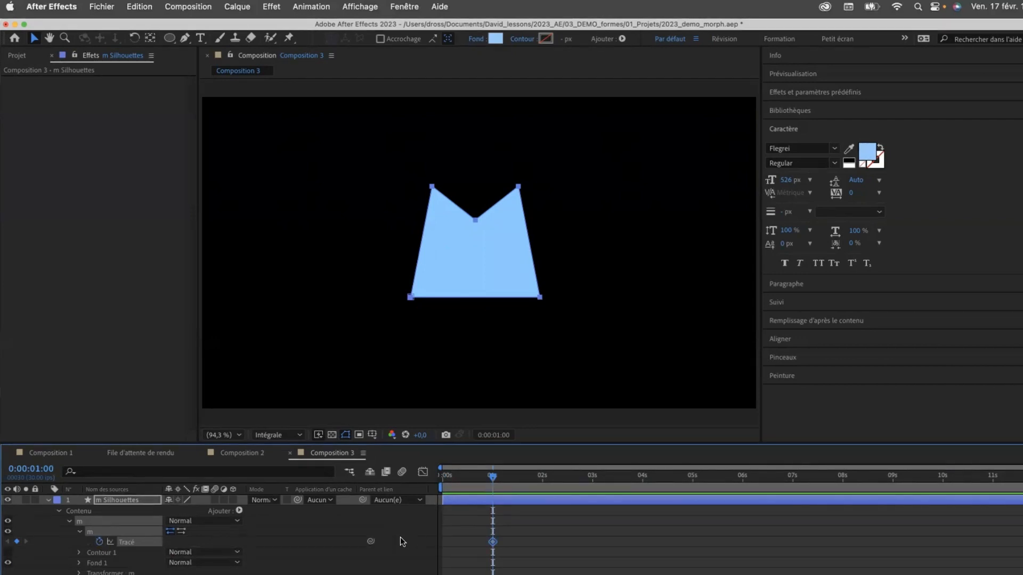
- At 0:00:01:20, reshape the m path into a bent, irregular form by moving its five points
{"action": "key", "text": "shift+Page_Down"}
{"action": "key", "text": "shift+Page_Down"}
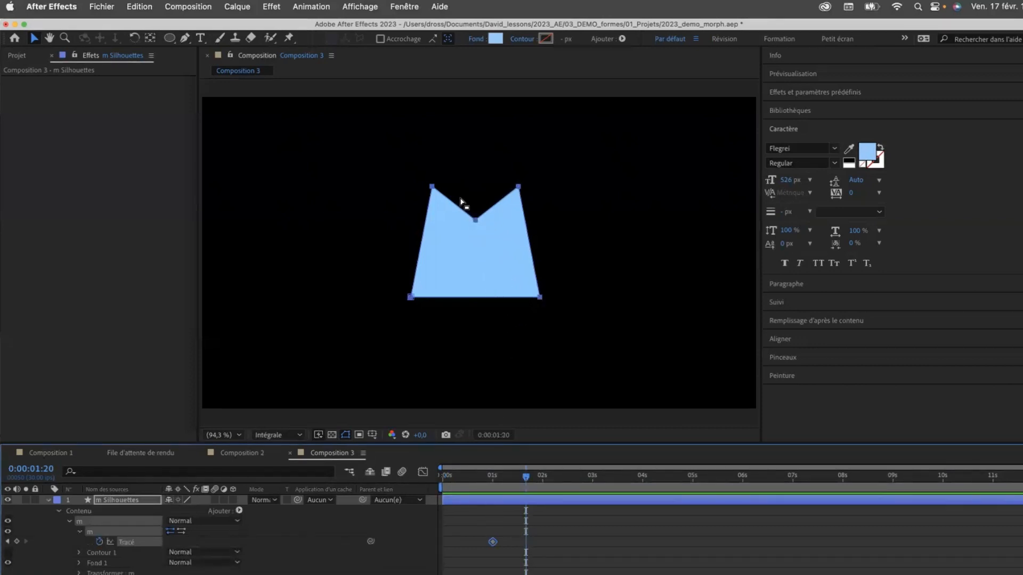
{"action": "left_click", "coordinate": [397, 198]}
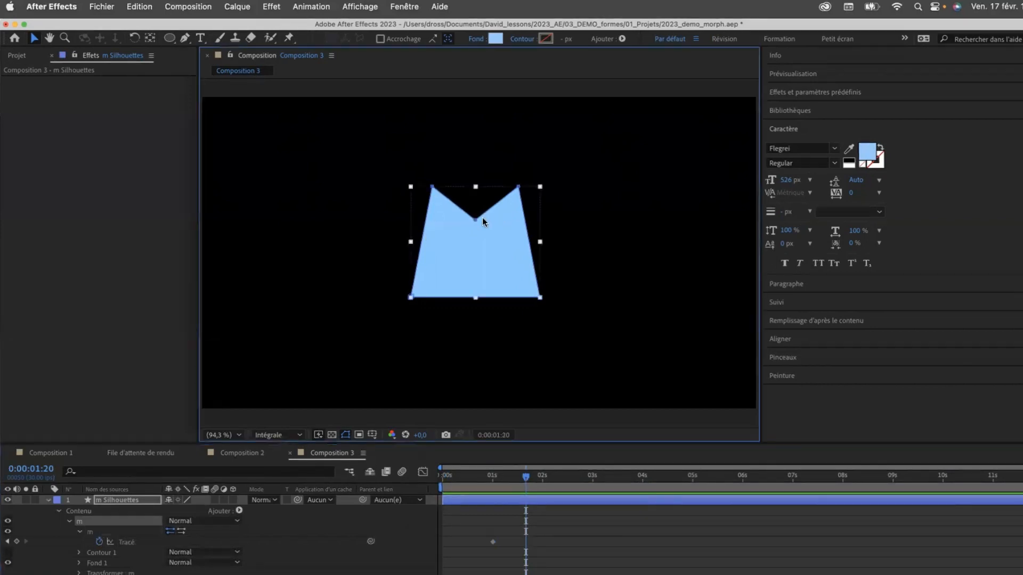
{"action": "left_click_drag", "start_coordinate": [476, 222], "coordinate": [475, 155]}
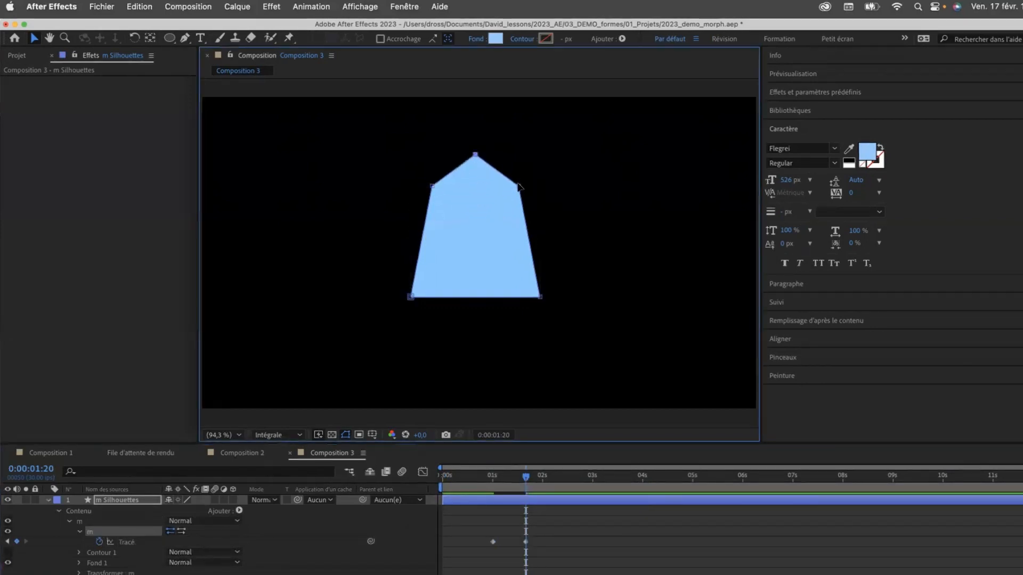
{"action": "left_click_drag", "start_coordinate": [519, 187], "coordinate": [562, 183]}
{"action": "left_click_drag", "start_coordinate": [584, 182], "coordinate": [587, 181]}
{"action": "left_click_drag", "start_coordinate": [540, 297], "coordinate": [648, 364]}
{"action": "left_click_drag", "start_coordinate": [410, 296], "coordinate": [561, 243]}
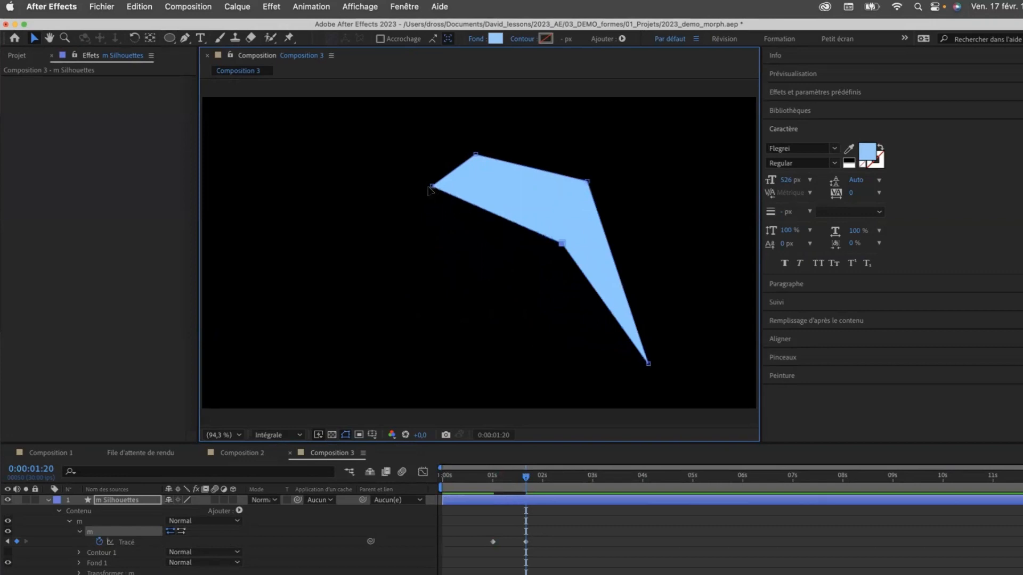
{"action": "left_click_drag", "start_coordinate": [432, 187], "coordinate": [486, 309]}
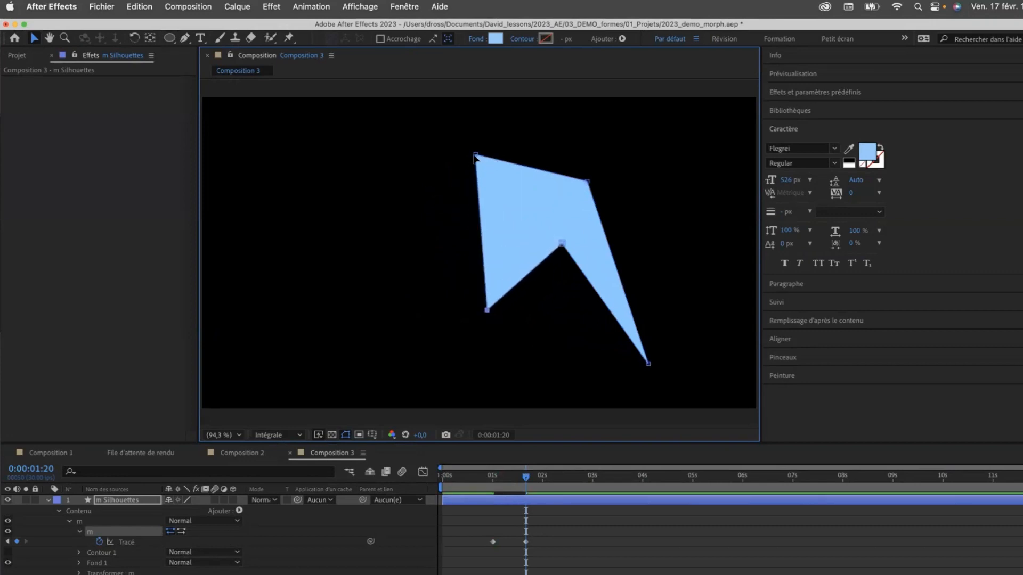
{"action": "left_click_drag", "start_coordinate": [475, 155], "coordinate": [516, 232]}
- At 0:00:01:24, move the shape's topmost point farther outward, and scrub back to preview the deformation
{"action": "mouse_move", "coordinate": [527, 482]}
{"action": "left_mouse_down"}
{"action": "mouse_move", "coordinate": [479, 484]}
{"action": "mouse_move", "coordinate": [554, 488]}
{"action": "mouse_move", "coordinate": [487, 494]}
{"action": "mouse_move", "coordinate": [548, 501]}
{"action": "mouse_move", "coordinate": [490, 503]}
{"action": "mouse_move", "coordinate": [533, 501]}
{"action": "left_mouse_up"}
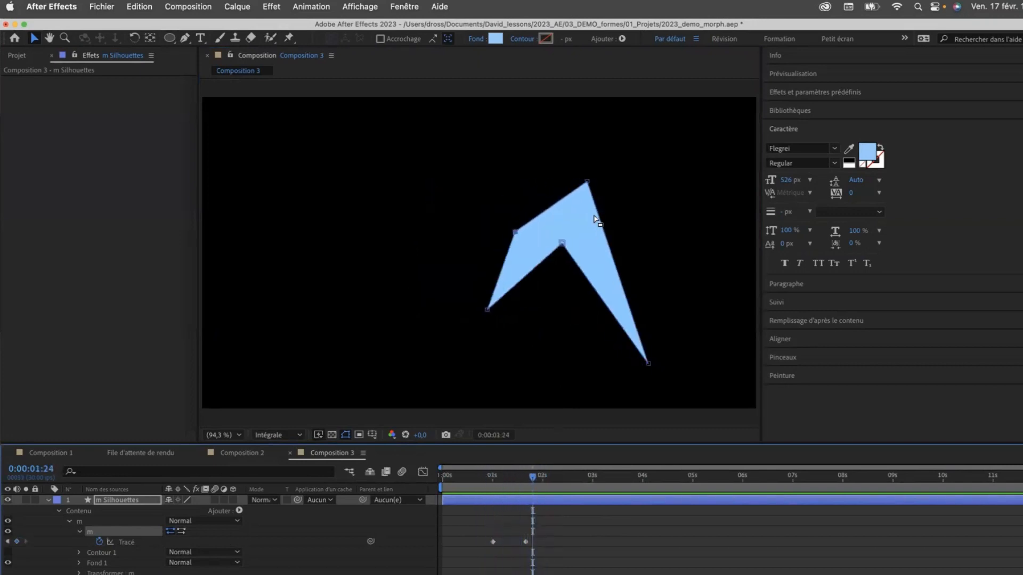
{"action": "left_click_drag", "start_coordinate": [587, 182], "coordinate": [653, 185]}
{"action": "left_click_drag", "start_coordinate": [532, 478], "coordinate": [507, 501]}
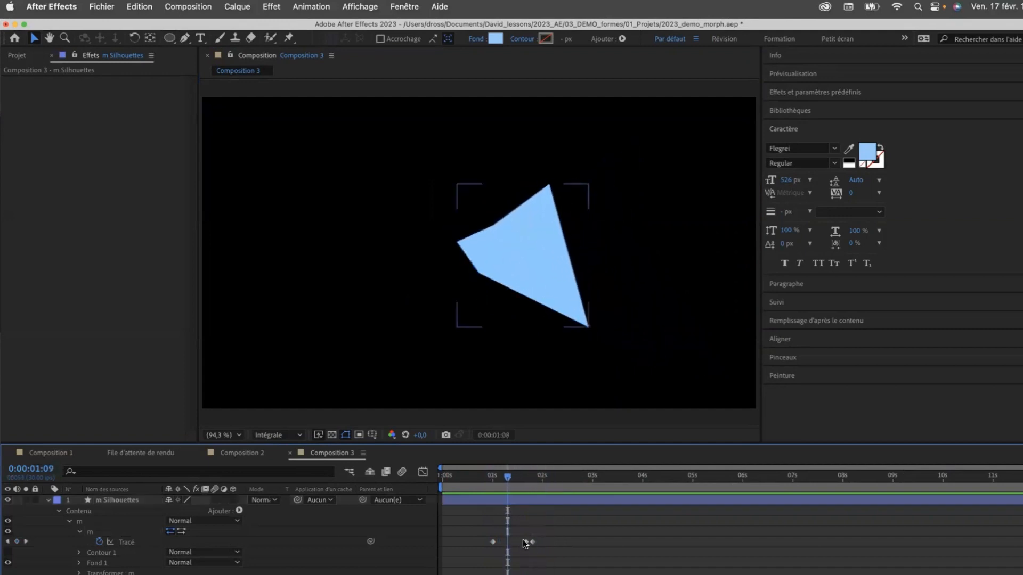
- Delete the two Tracé keyframes after the first one and scrub back towards the one-second mark
{"action": "left_click_drag", "start_coordinate": [523, 539], "coordinate": [560, 551]}
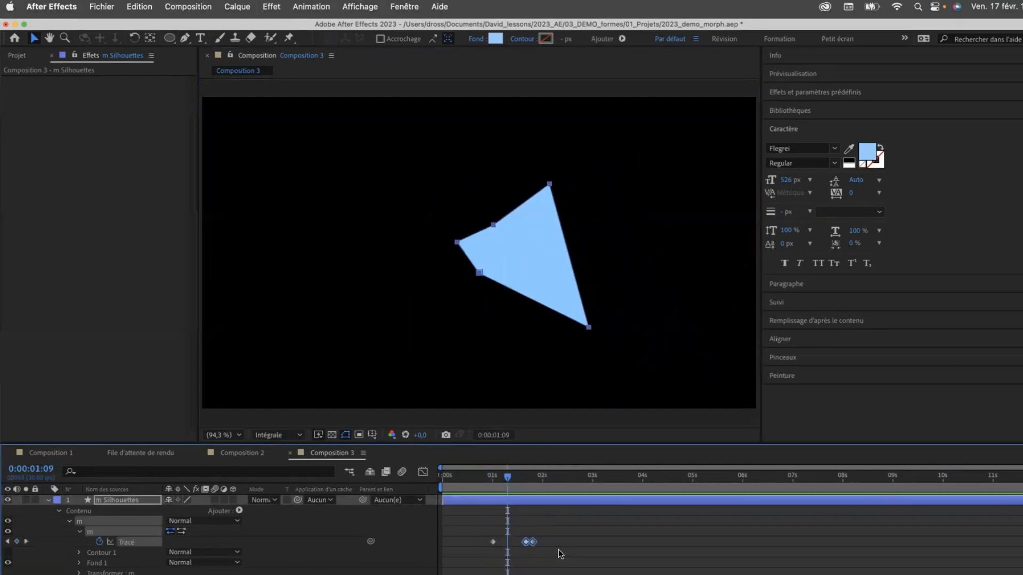
{"action": "key", "text": "Delete"}
{"action": "left_click_drag", "start_coordinate": [507, 478], "coordinate": [503, 479]}
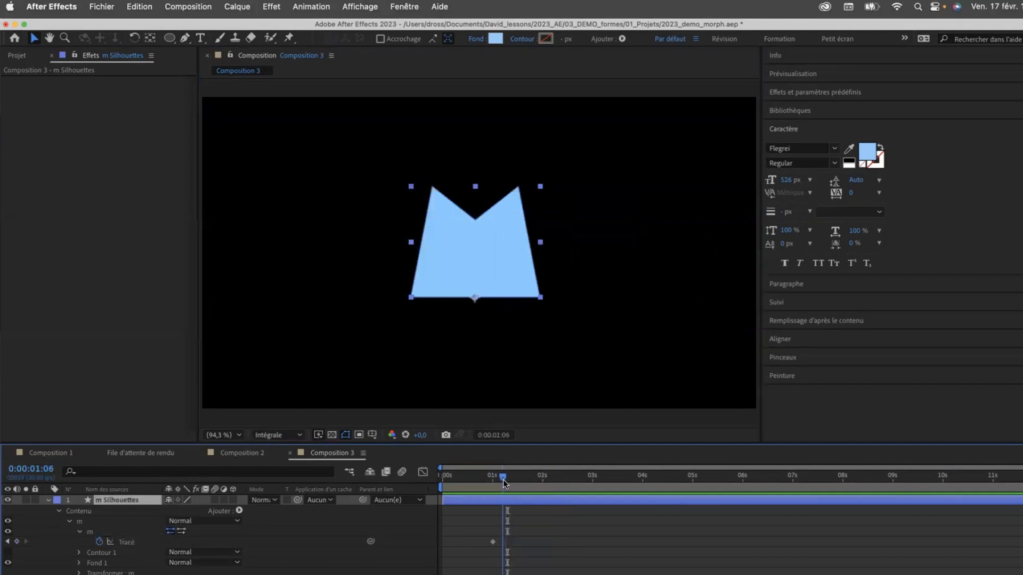
{"action": "left_click_drag", "start_coordinate": [503, 479], "coordinate": [496, 480]}
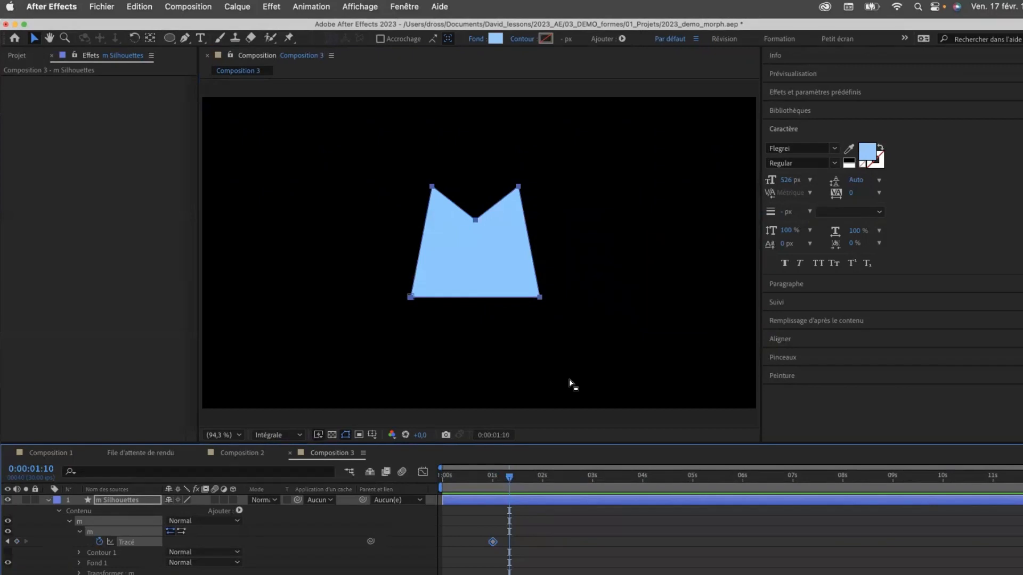
- Switch to Photoshop and activate the Custom Shape tool (Outil Forme personnalisée)
{"action": "key", "text": "super+Tab"}
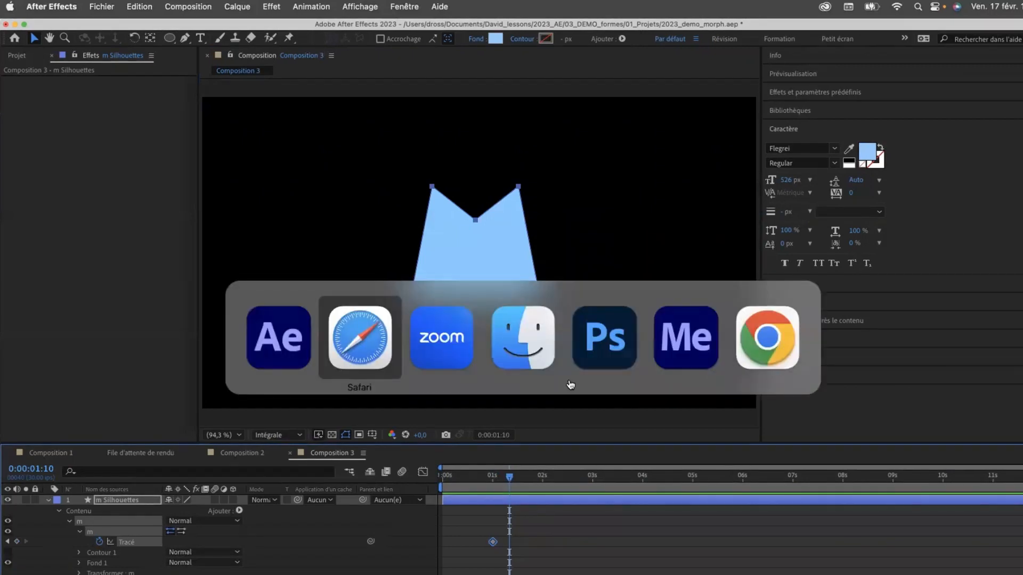
{"action": "key", "text": "Tab"}
{"action": "key", "text": "Tab"}
{"action": "key", "text": "Tab"}
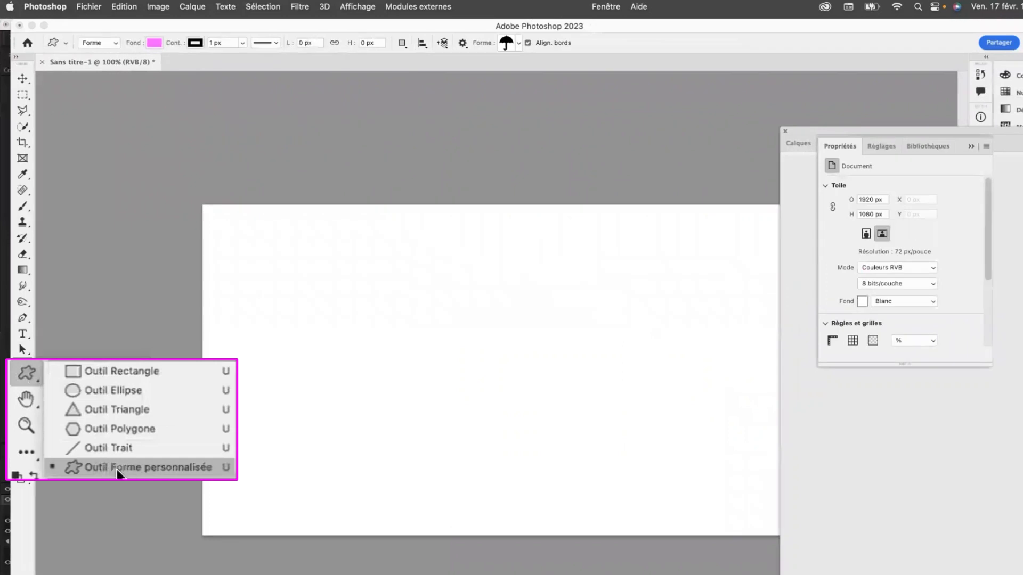
{"action": "left_click", "coordinate": [89, 469]}
- Choose the tiger from the Animaux sauvages custom shapes, draw it about 1027 × 594 px on the canvas, and activate path selection
{"action": "left_click", "coordinate": [519, 44]}
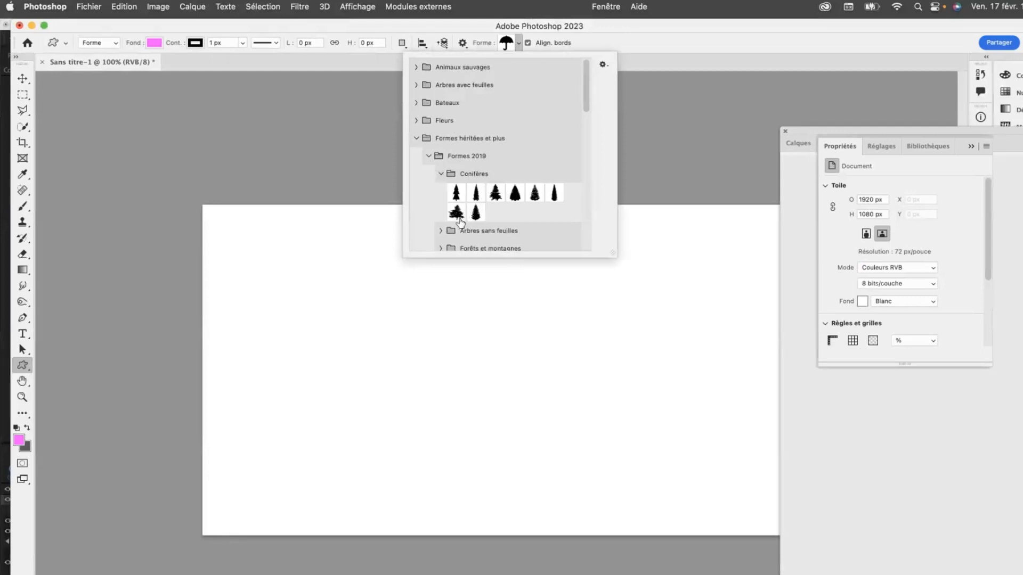
{"action": "left_click", "coordinate": [452, 193]}
{"action": "scroll", "coordinate": [443, 195], "scroll_direction": "down", "scroll_amount": 4}
{"action": "scroll", "coordinate": [444, 196], "scroll_direction": "up", "scroll_amount": 2}
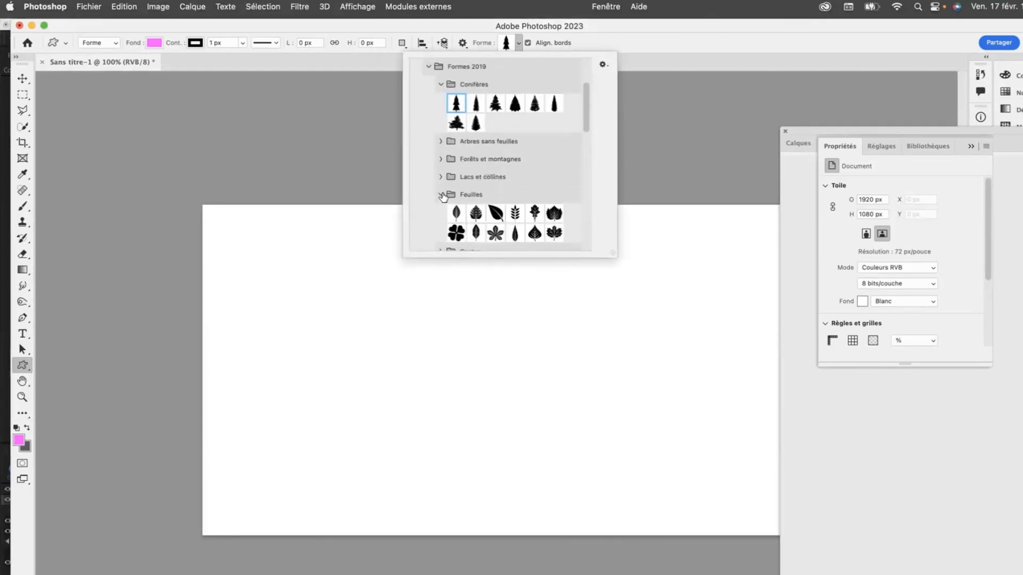
{"action": "left_click", "coordinate": [441, 109]}
{"action": "left_click", "coordinate": [441, 180]}
{"action": "scroll", "coordinate": [446, 188], "scroll_direction": "down", "scroll_amount": 2}
{"action": "scroll", "coordinate": [447, 190], "scroll_direction": "up", "scroll_amount": 3}
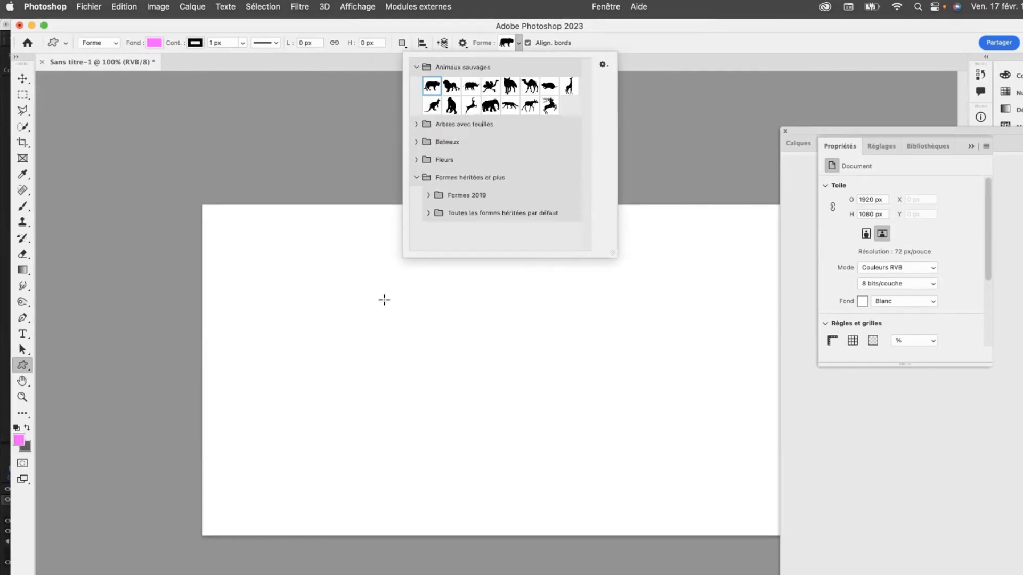
{"action": "left_click_drag", "start_coordinate": [383, 299], "coordinate": [698, 482]}
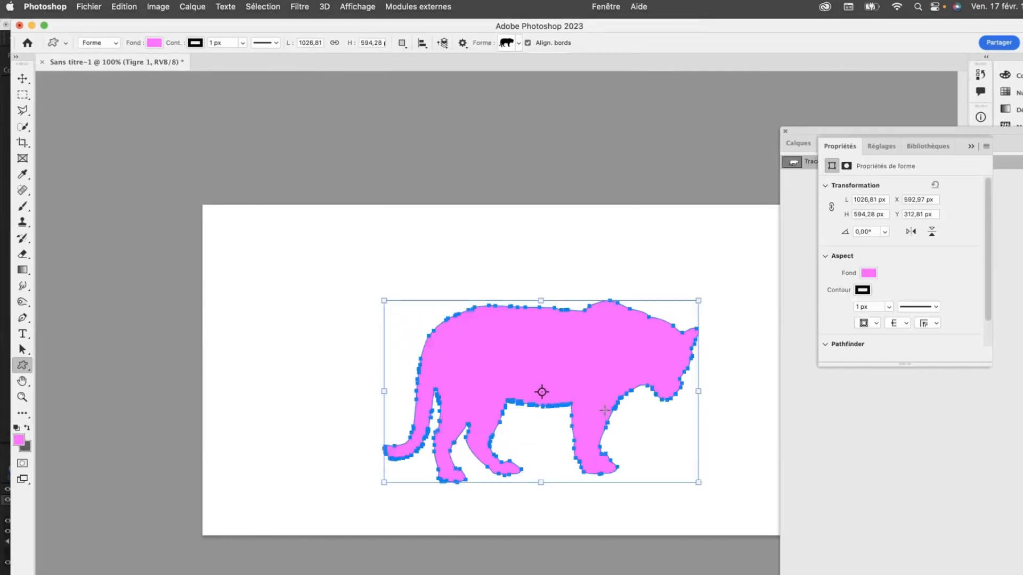
{"action": "left_click", "coordinate": [25, 352]}
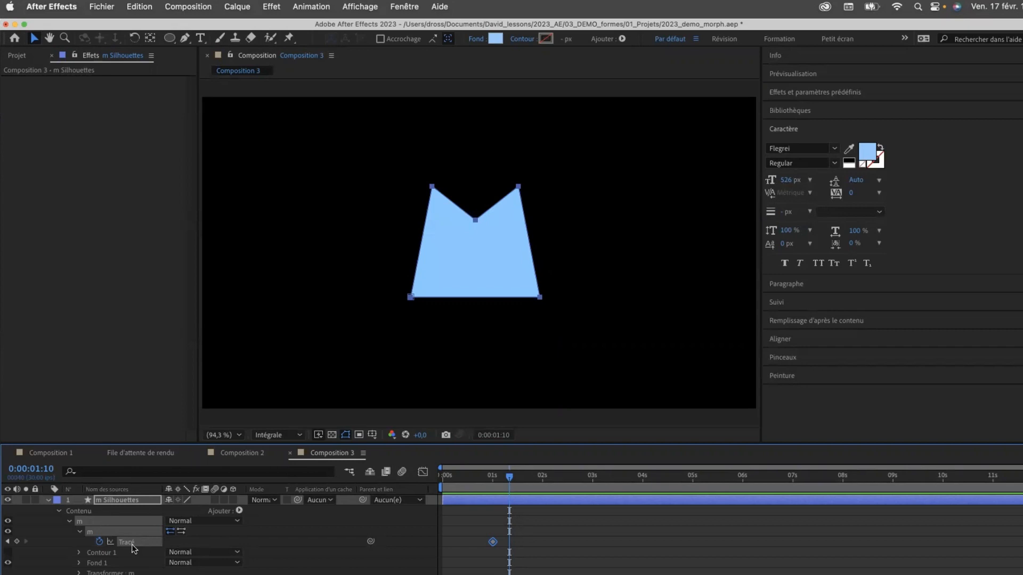
- Paste the copied tiger path into the m shape's Tracé property at 0:00:01:10, and scrub back to preview the morph
{"action": "key", "text": "cmd+v"}
{"action": "mouse_move", "coordinate": [509, 475]}
{"action": "left_mouse_down"}
{"action": "mouse_move", "coordinate": [498, 479]}
{"action": "mouse_move", "coordinate": [518, 479]}
{"action": "mouse_move", "coordinate": [490, 477]}
{"action": "left_mouse_up"}
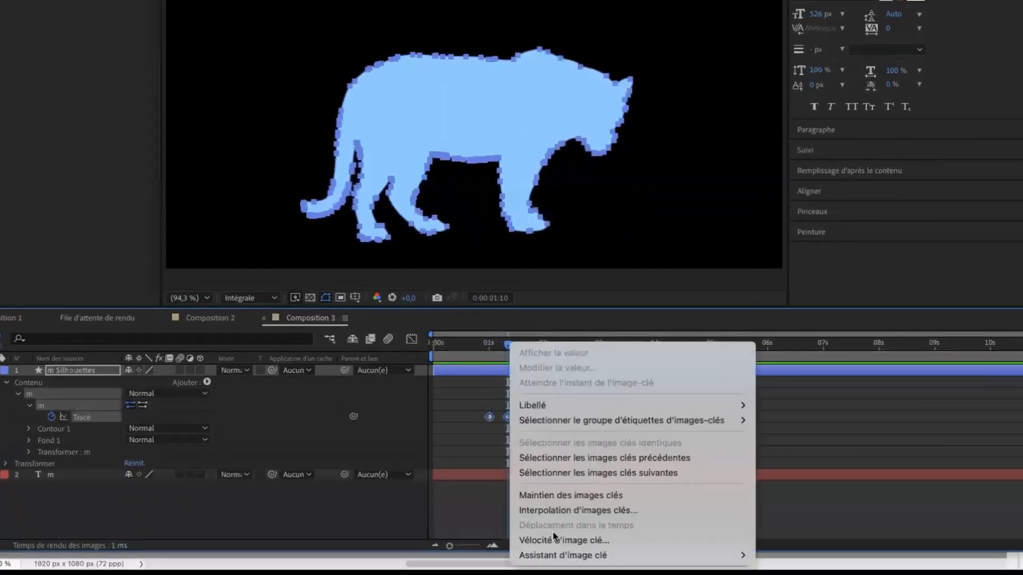
- Apply Lissage de vitesse easing to both Tracé keyframes, and scrub to 0:00:01:05 between them to check the morph
{"action": "mouse_move", "coordinate": [735, 555]}
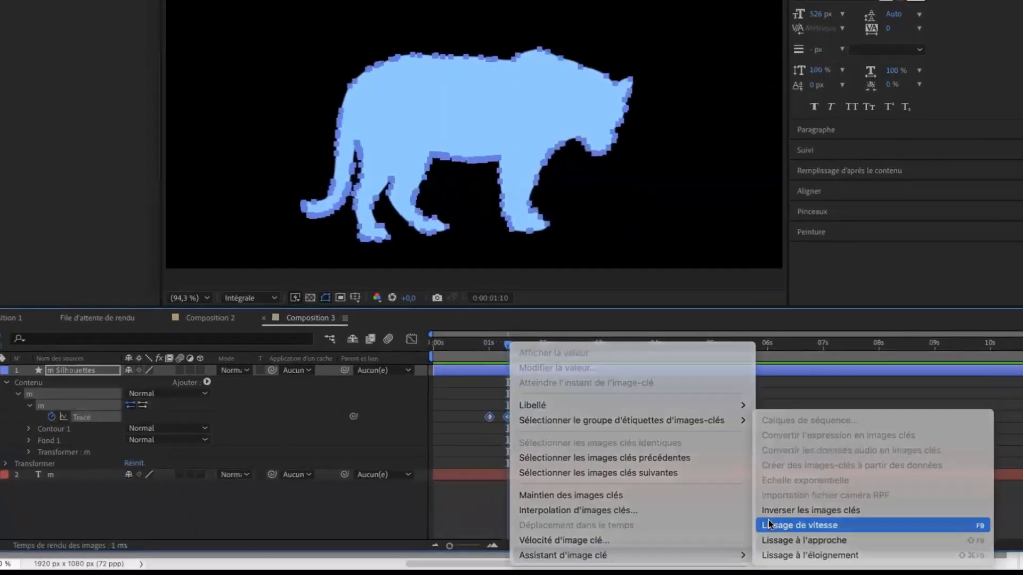
{"action": "left_click", "coordinate": [769, 525]}
{"action": "mouse_move", "coordinate": [507, 347]}
{"action": "left_mouse_down"}
{"action": "mouse_move", "coordinate": [487, 360]}
{"action": "mouse_move", "coordinate": [501, 361]}
{"action": "mouse_move", "coordinate": [481, 421]}
{"action": "mouse_move", "coordinate": [495, 358]}
{"action": "left_mouse_up"}
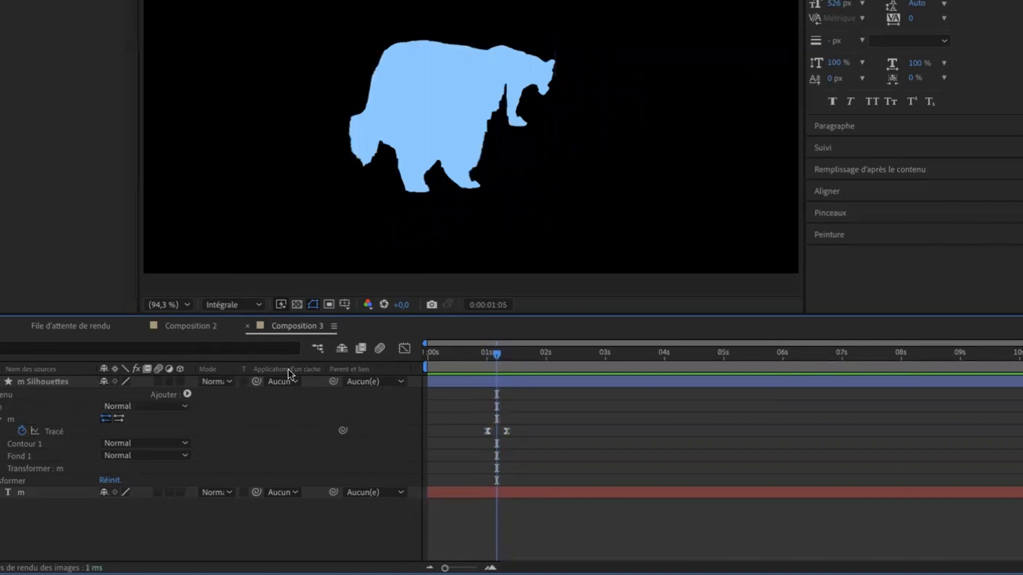
- Enable motion blur for Composition 3 and the m Silhouettes layer, and preview the morph from around the one-second mark
{"action": "left_click", "coordinate": [380, 349]}
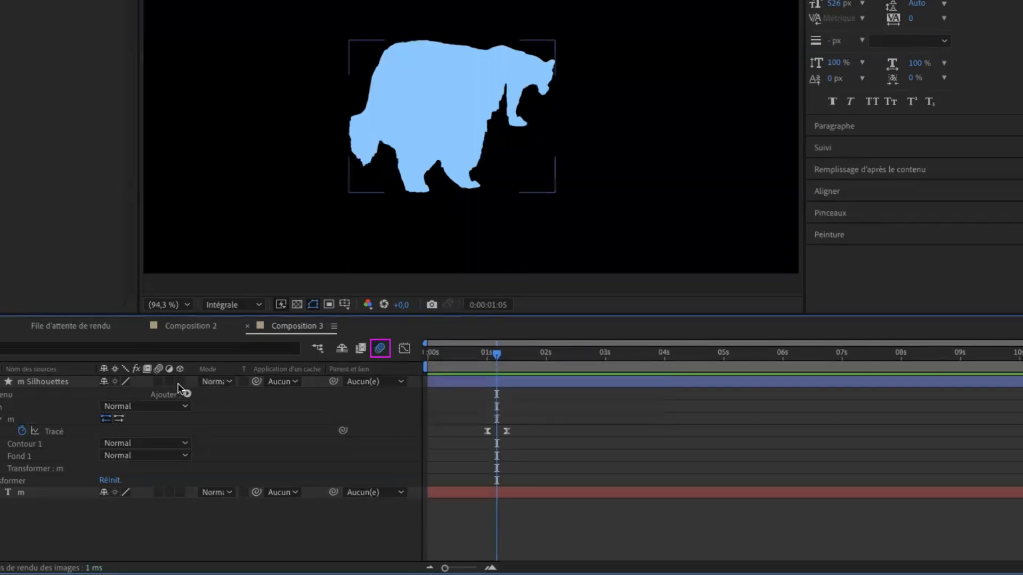
{"action": "left_click", "coordinate": [158, 382]}
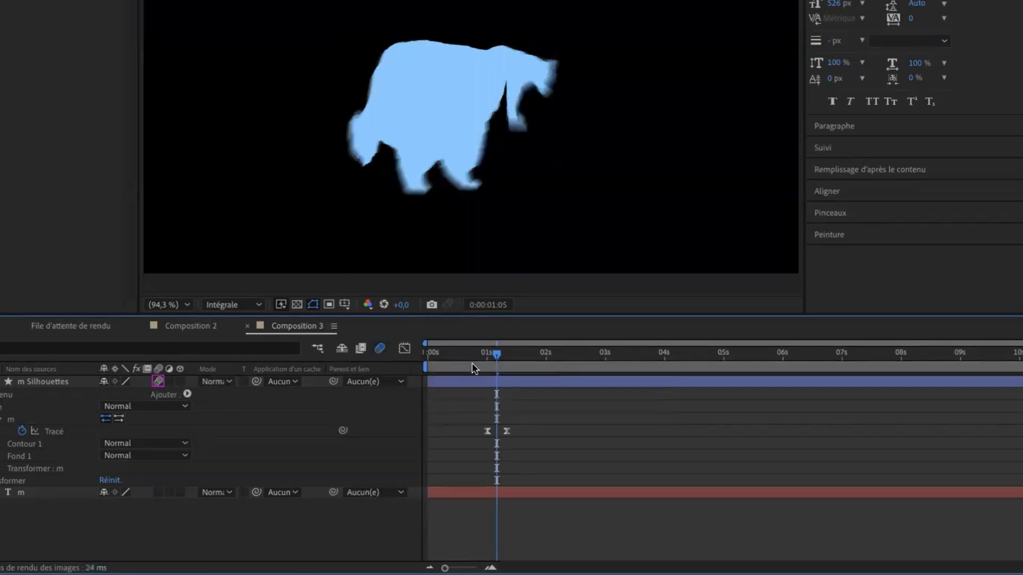
{"action": "mouse_move", "coordinate": [493, 365]}
{"action": "left_mouse_down"}
{"action": "mouse_move", "coordinate": [478, 367]}
{"action": "mouse_move", "coordinate": [512, 365]}
{"action": "left_mouse_up"}
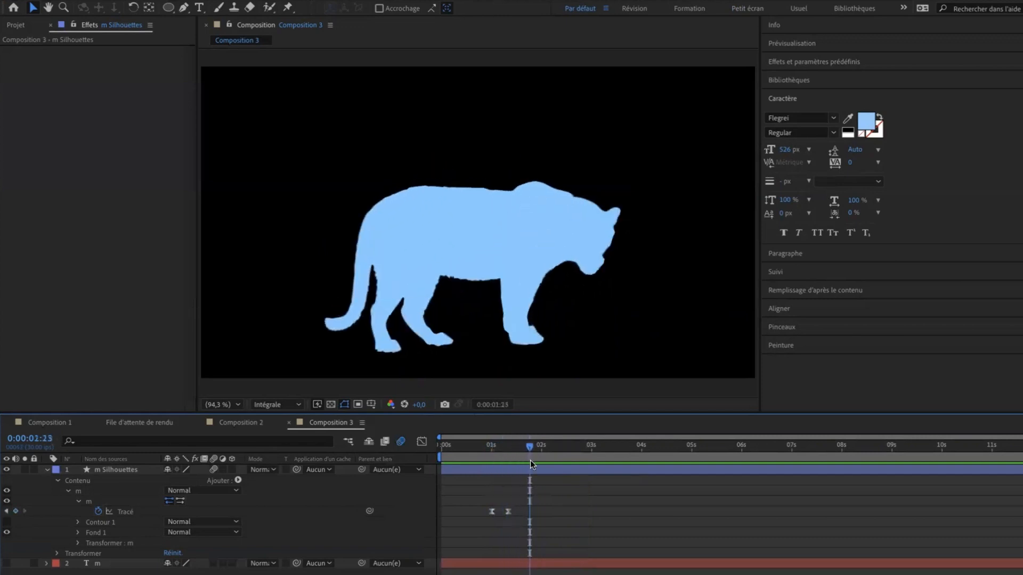
{"action": "left_click", "coordinate": [495, 453]}
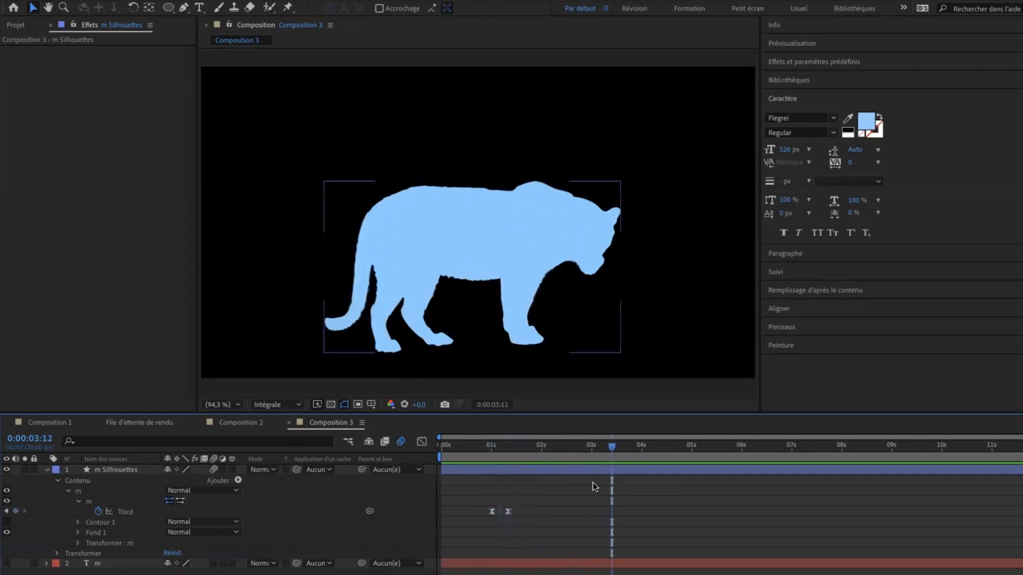